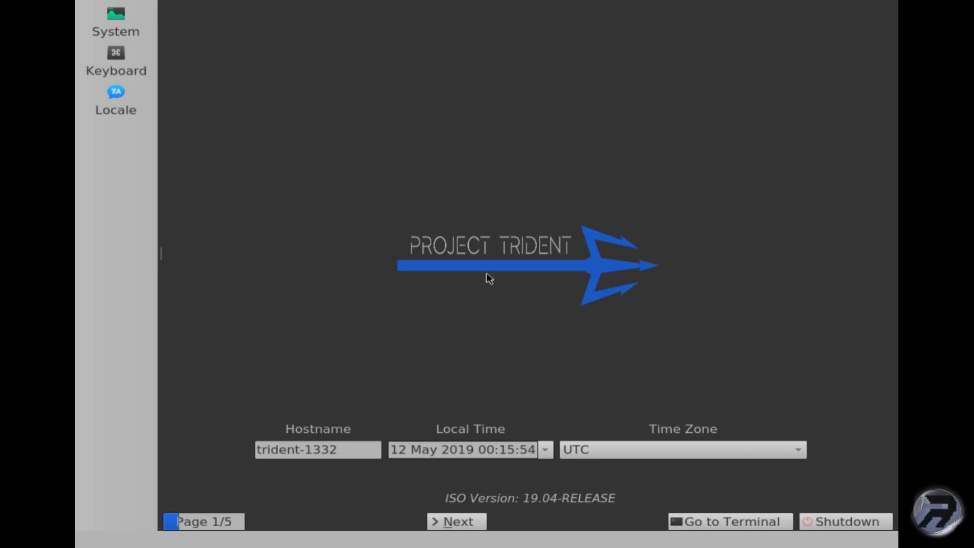
- Set the keyboard layout to English (UK) and the locale to (en_GB) British English
left_click(118, 51)
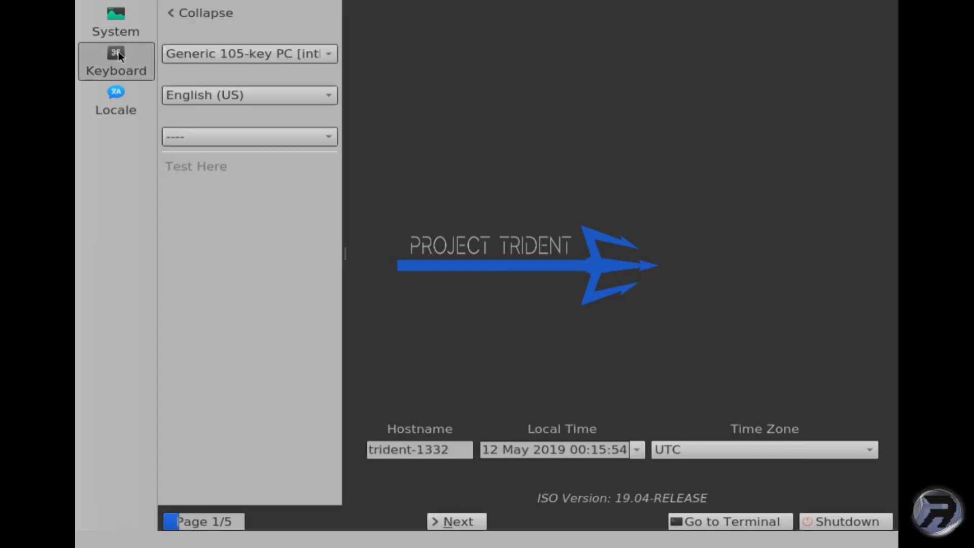
left_click(260, 99)
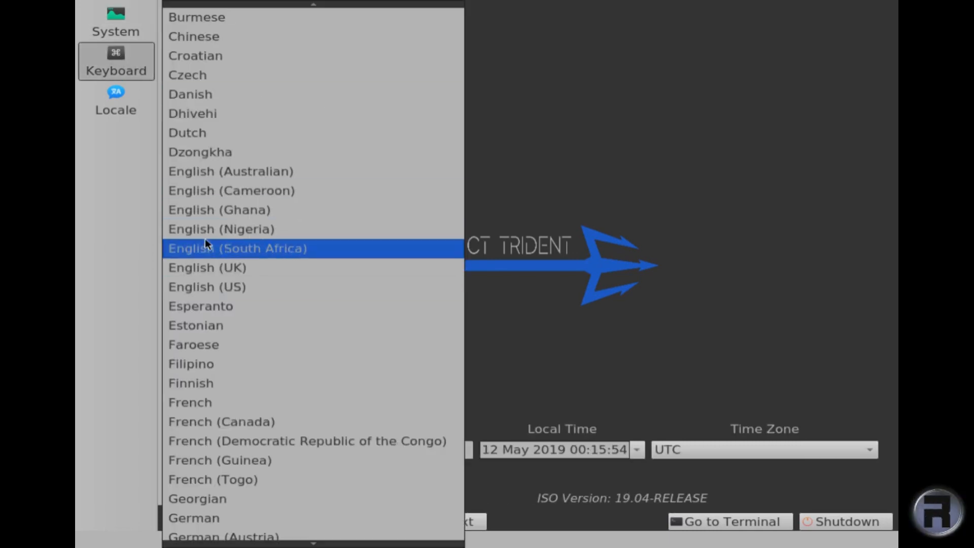
left_click(194, 264)
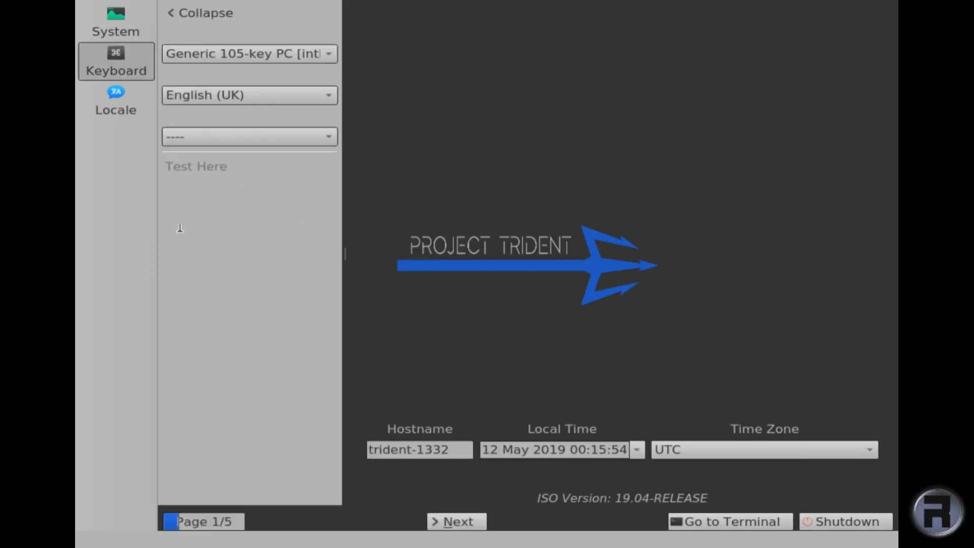
left_click(123, 96)
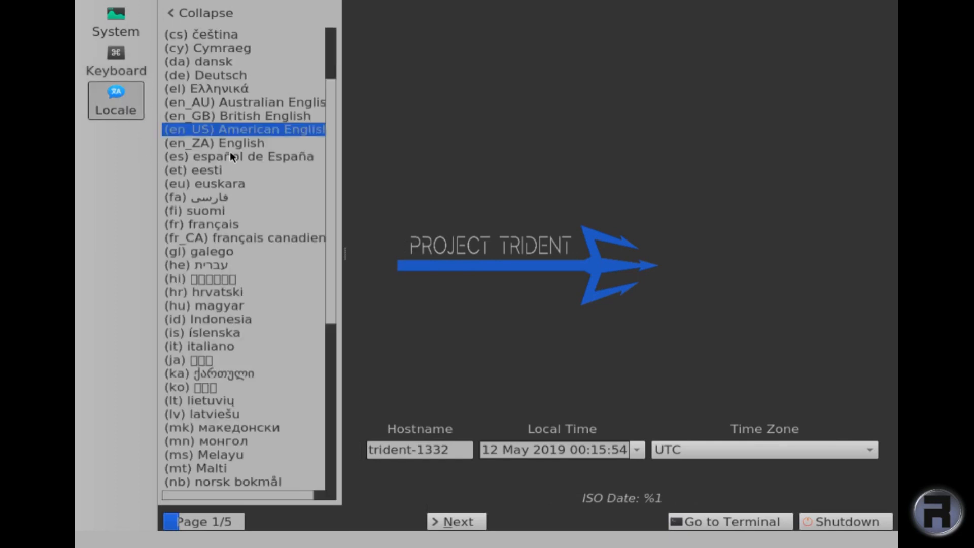
left_click(240, 117)
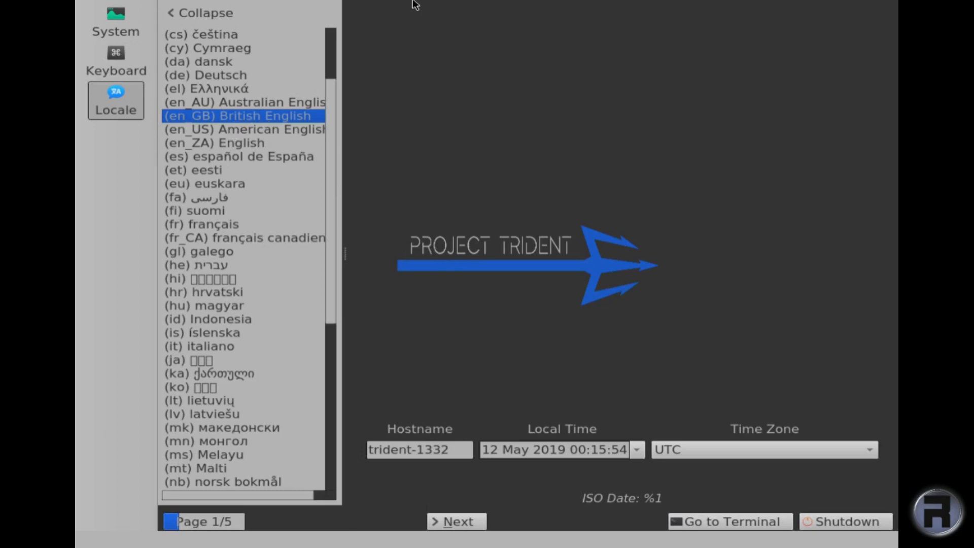
left_click(202, 16)
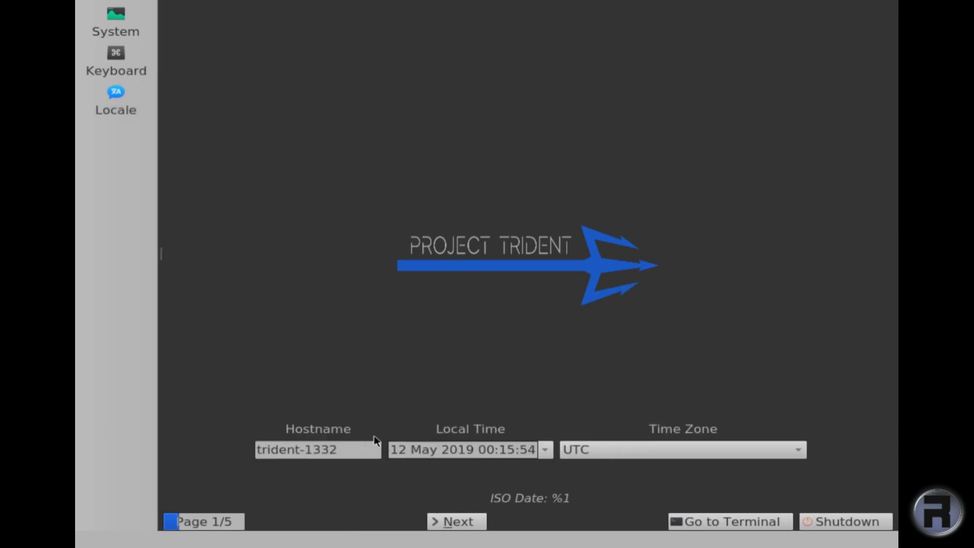
- Set the time zone to Europe/London and proceed to the installation location page
left_click(589, 451)
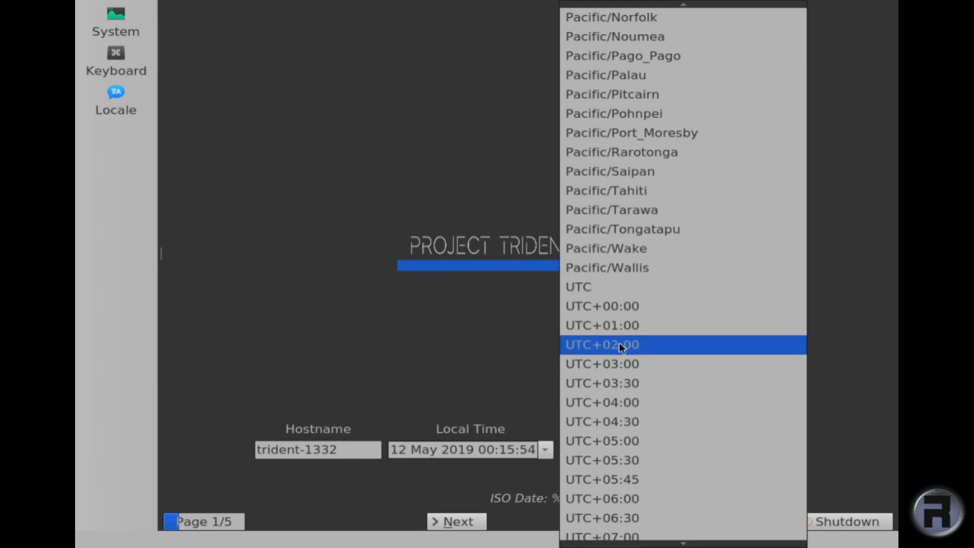
scroll(631, 33, "up", 1)
scroll(634, 25, "up", 3)
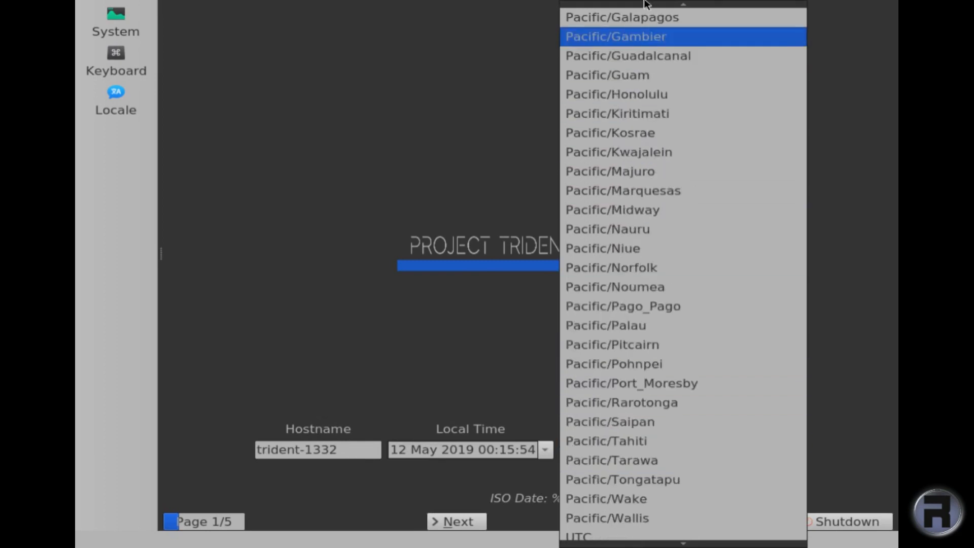
scroll(647, 13, "up", 1)
mouse_move(650, 3)
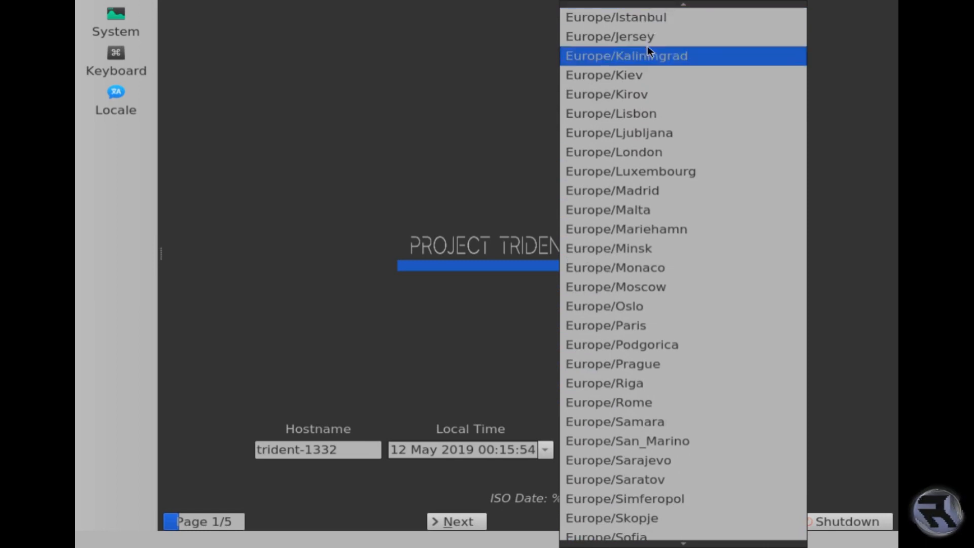
left_click(639, 152)
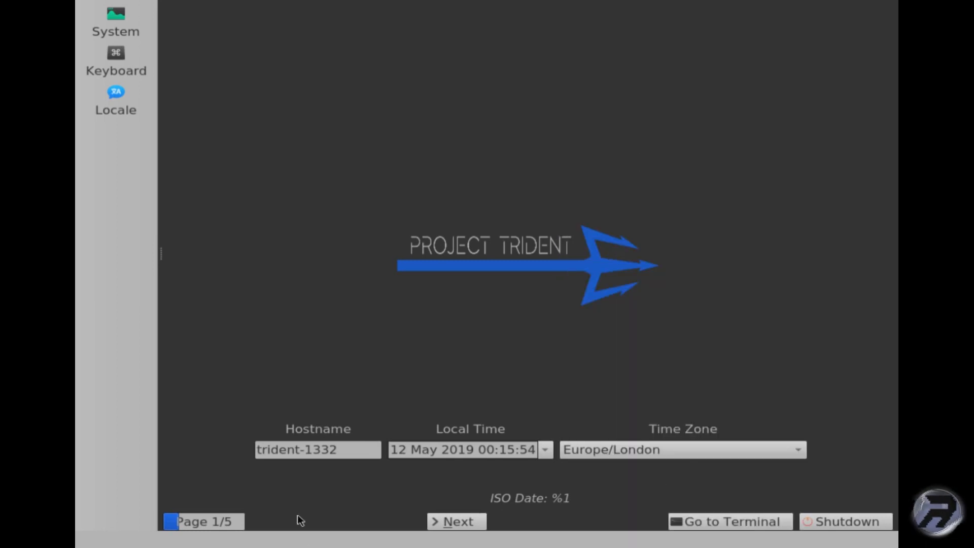
left_click(455, 521)
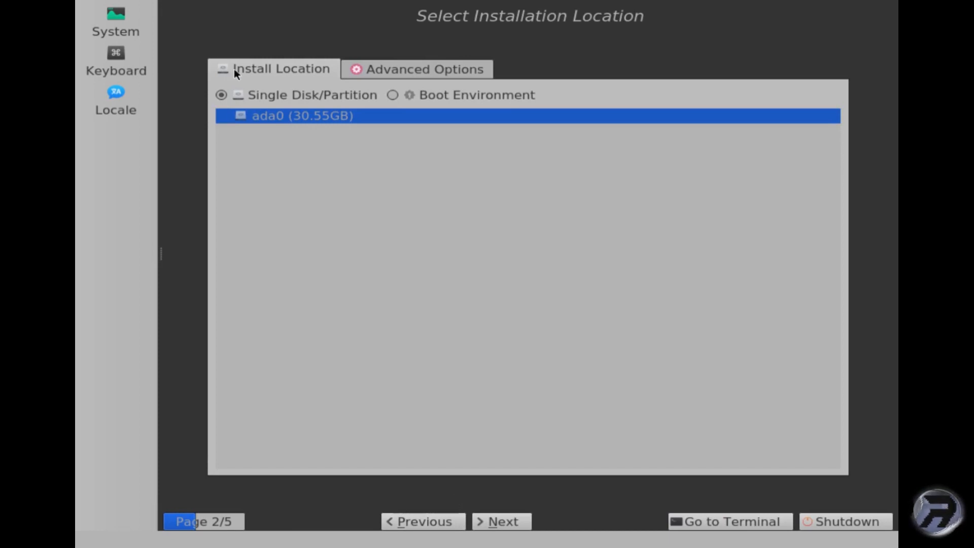
- In the advanced installation options, enable creation of a SWAP partition with a size of about 2055 MB
left_click(455, 71)
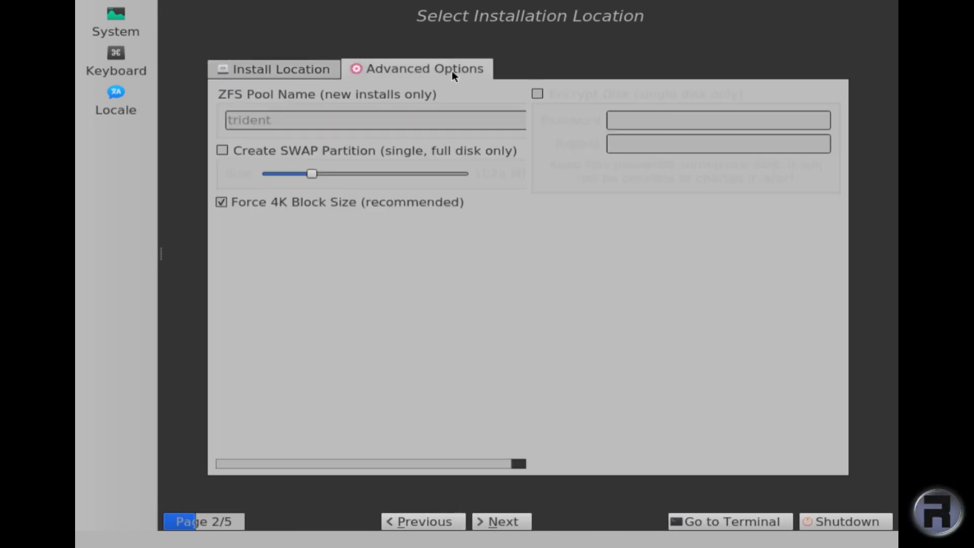
left_click(223, 150)
left_click_drag(312, 174, 327, 174)
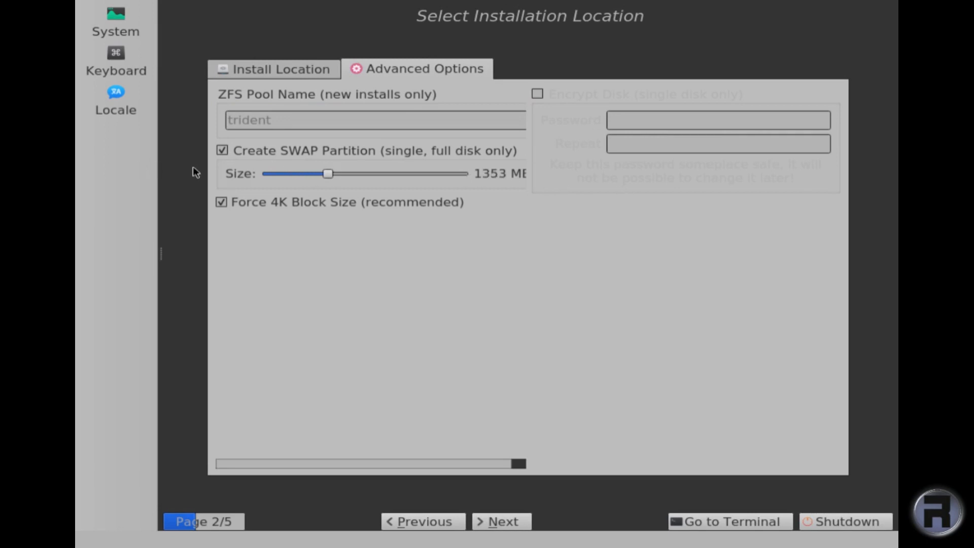
left_click_drag(329, 175, 365, 170)
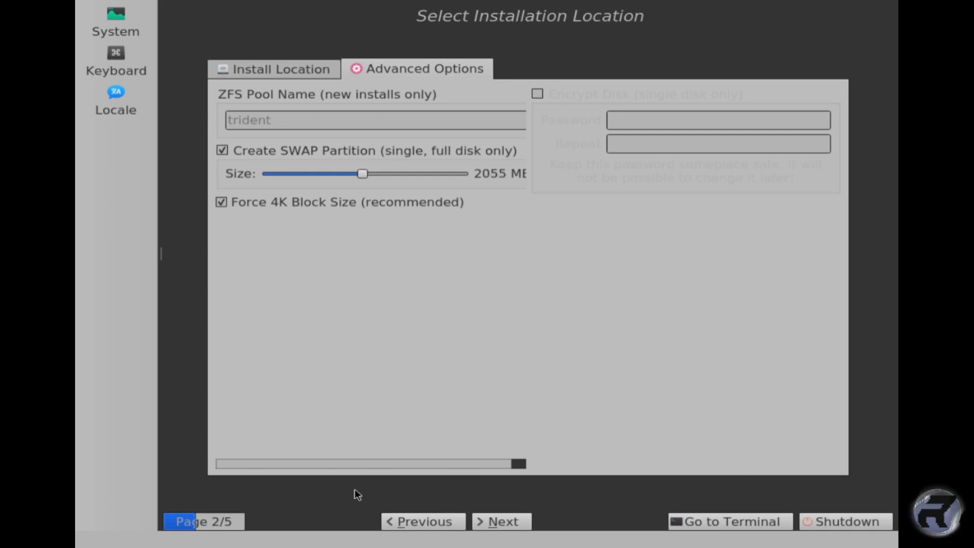
- Accept the single disk ada0 as the install location and confirm that its existing data may be destroyed
left_click(248, 66)
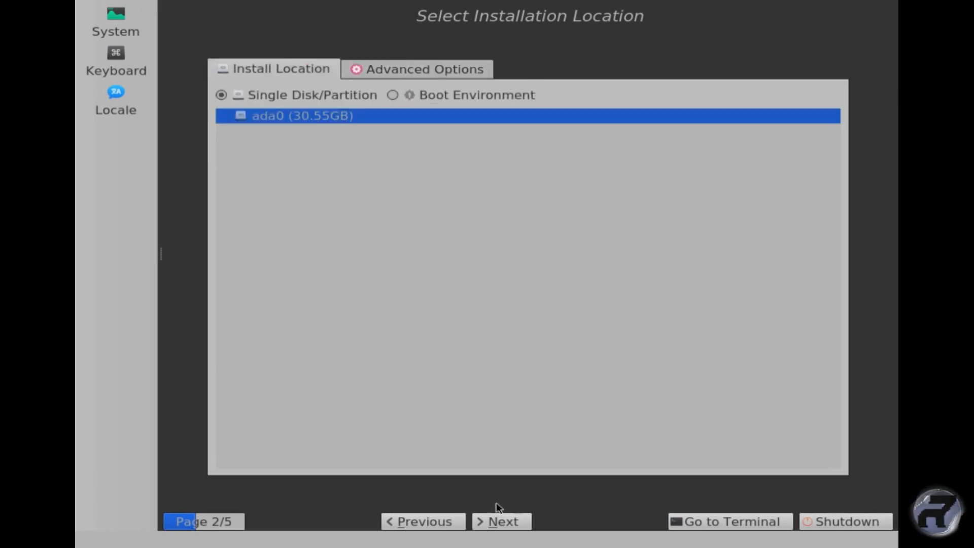
left_click(497, 521)
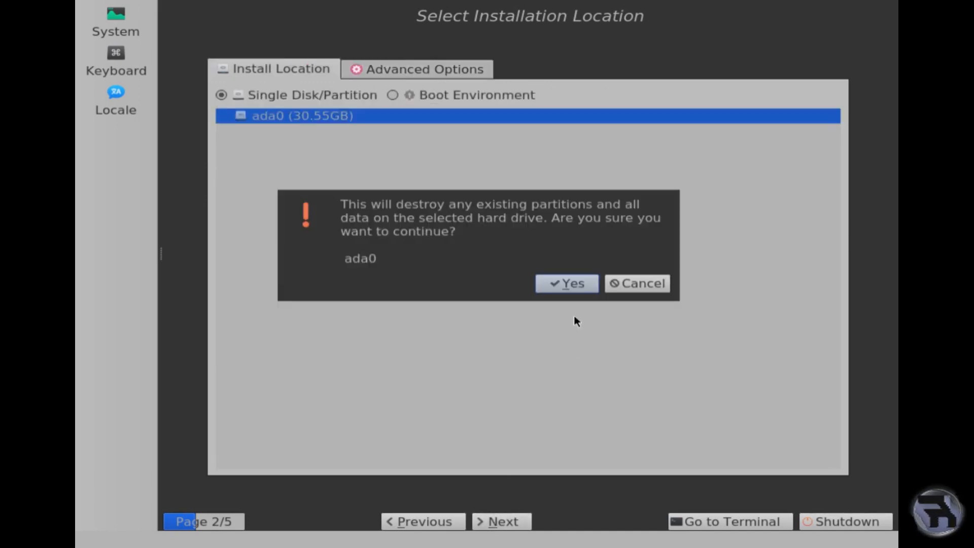
left_click(566, 282)
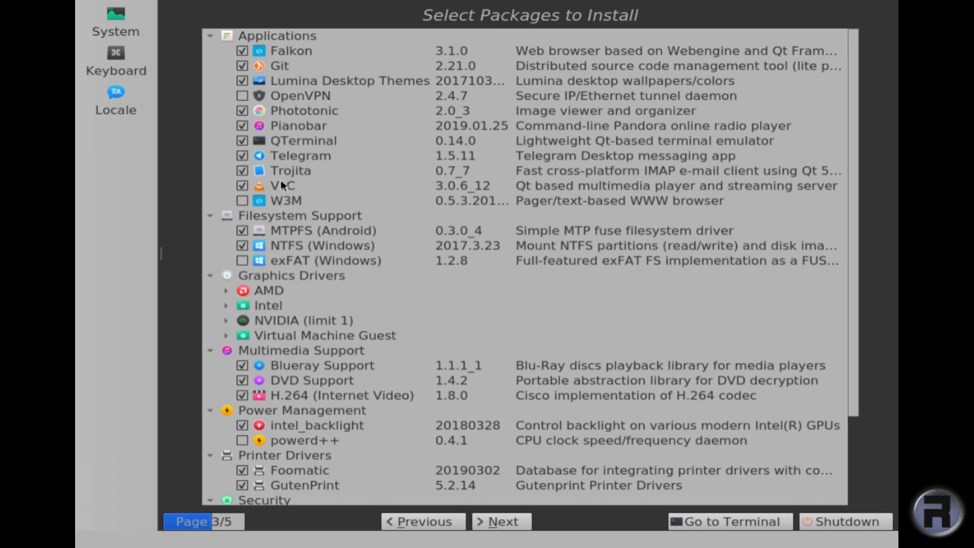
- Add the bash shell to the packages to install and deselect zsh
scroll(448, 359, "down", 3)
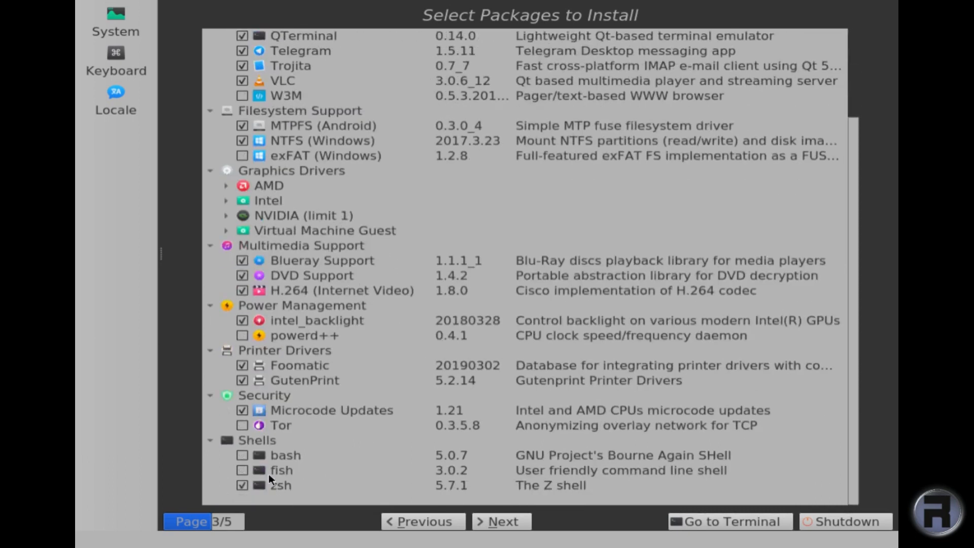
left_click(242, 455)
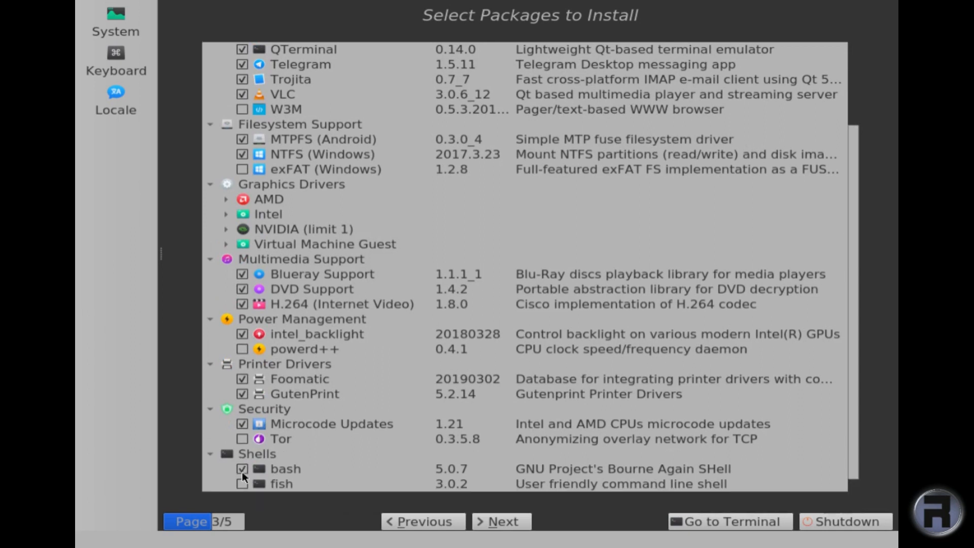
scroll(274, 471, "down", 1)
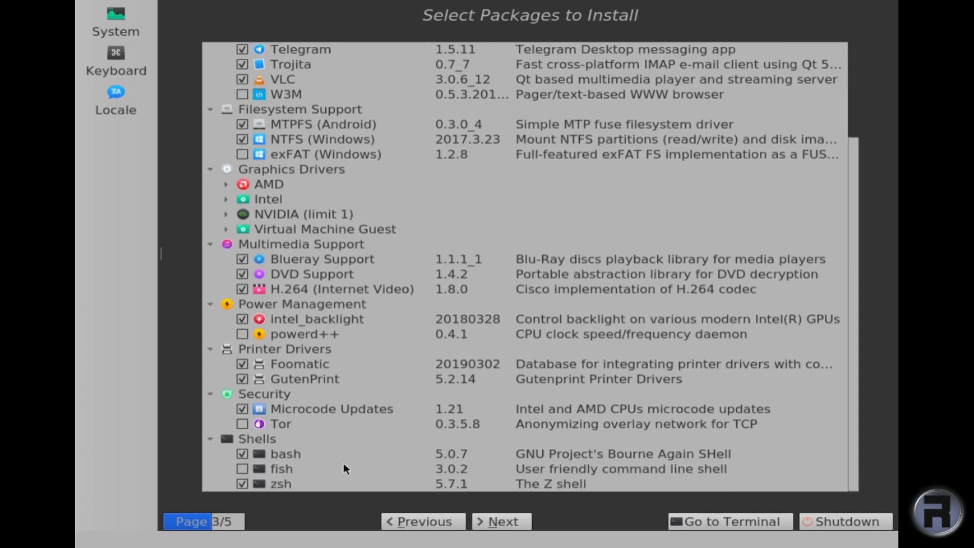
left_click(242, 480)
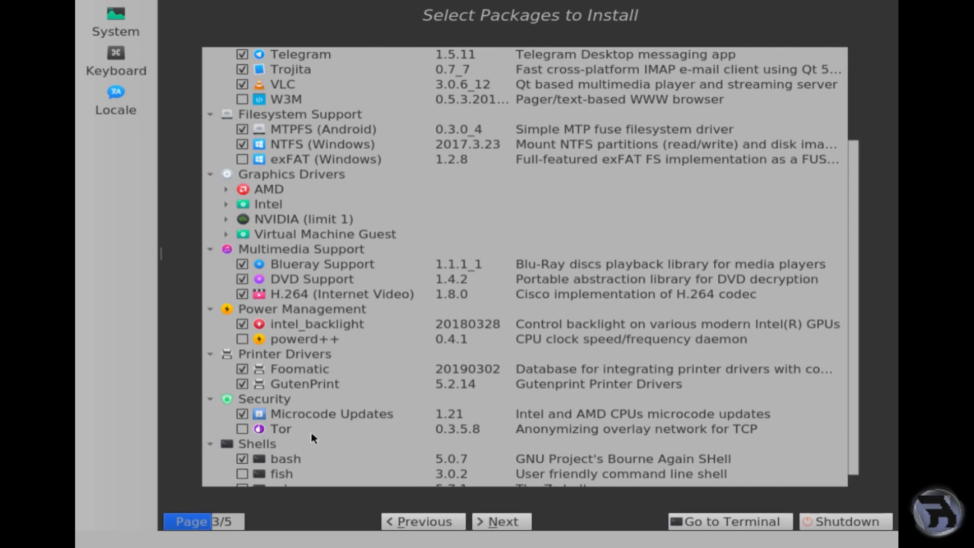
- Add exFAT (Windows) under Filesystem Support to the packages to install
left_click(317, 296)
scroll(318, 296, "up", 3)
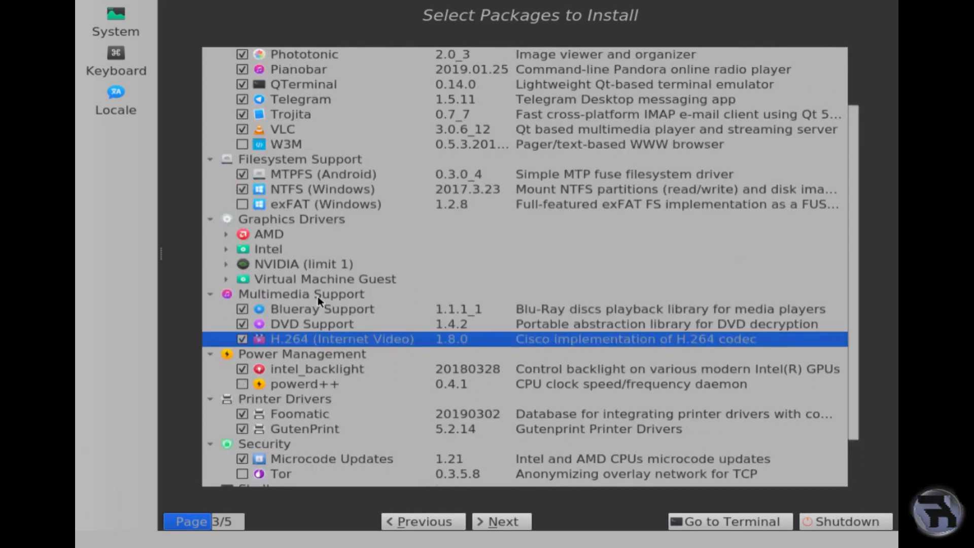
left_click(318, 297)
scroll(300, 294, "up", 3)
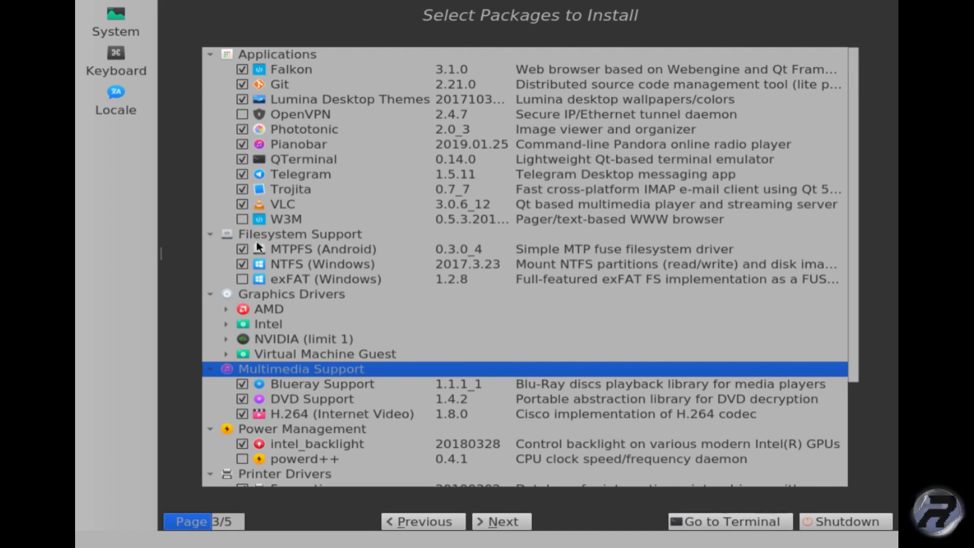
left_click(240, 280)
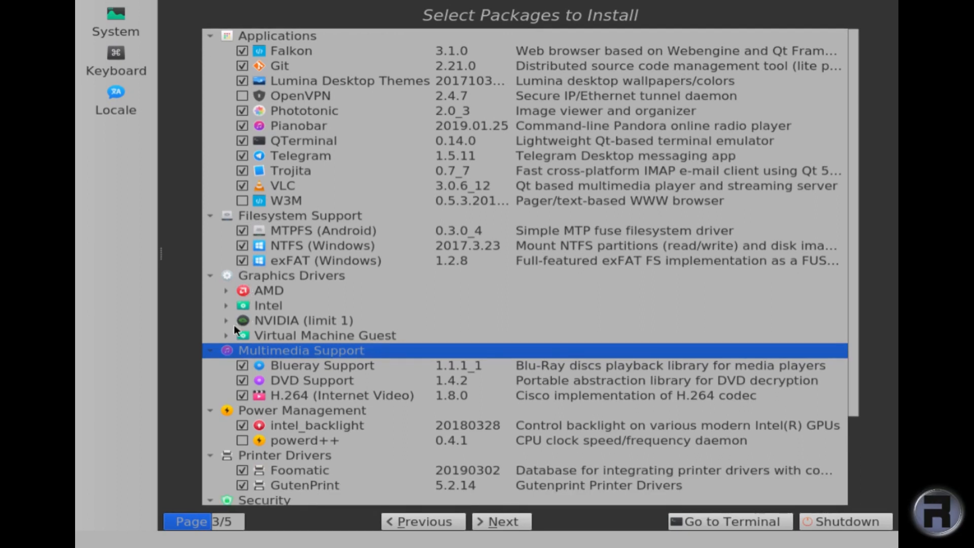
- Review the Virtual Machine Guest and NVIDIA graphics driver options and proceed to account setup
left_click(228, 337)
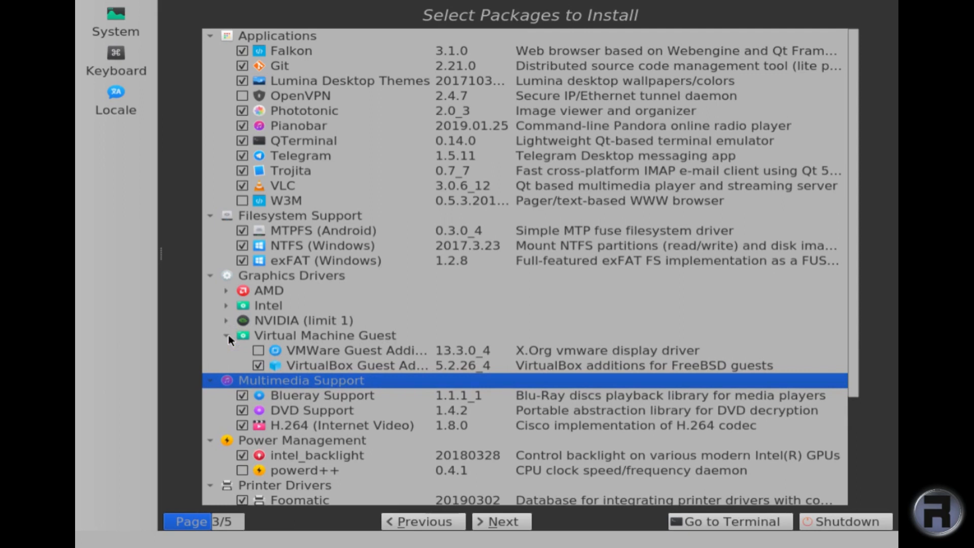
left_click(227, 320)
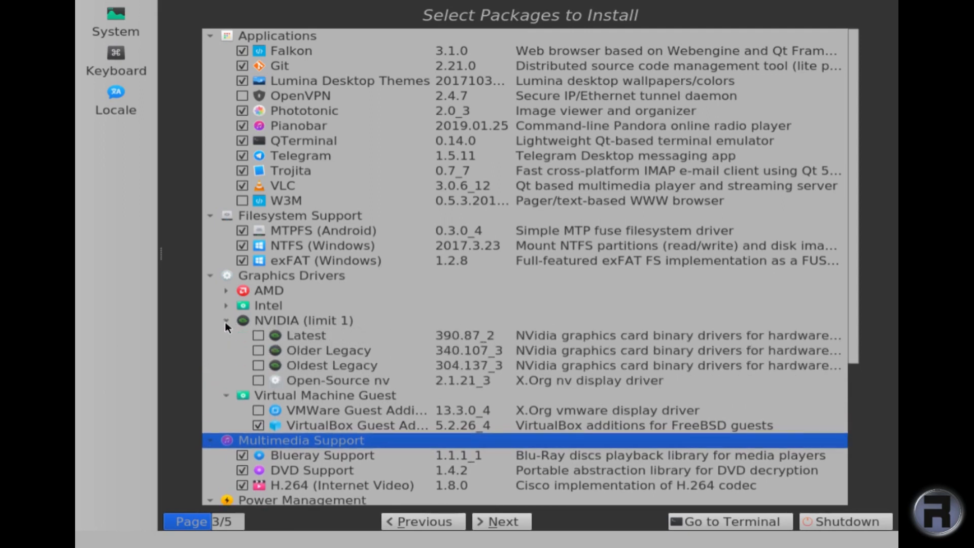
left_click(225, 320)
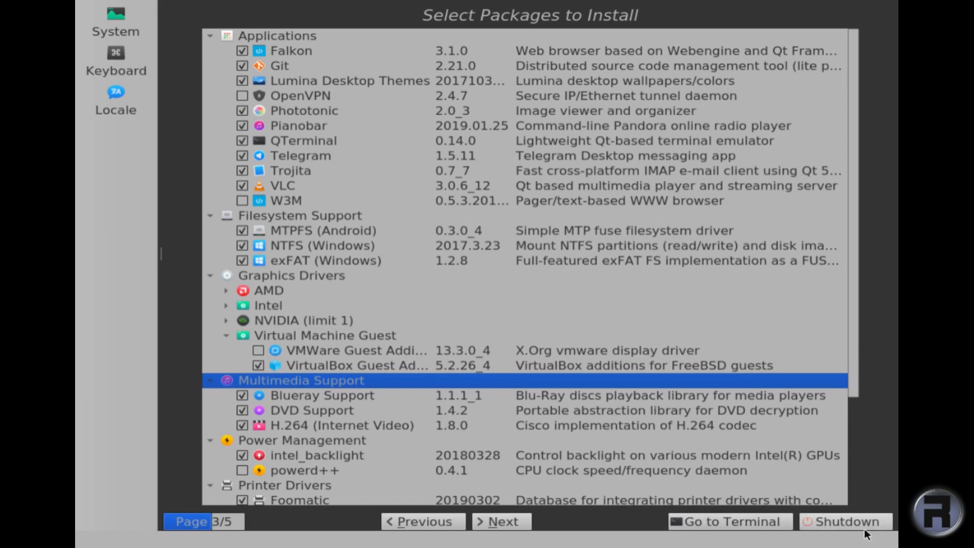
left_click(507, 520)
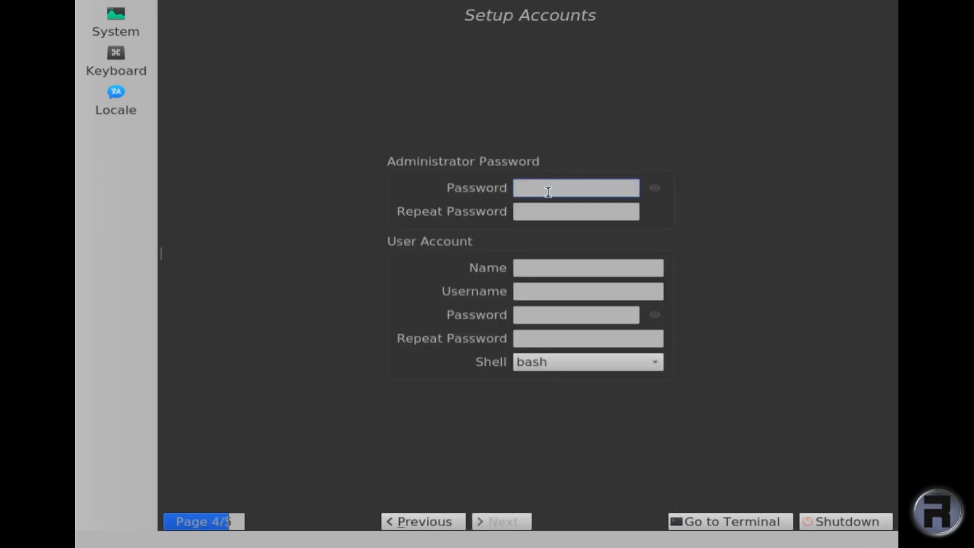
- Enter the administrator password and repeat it for confirmation
type("******")
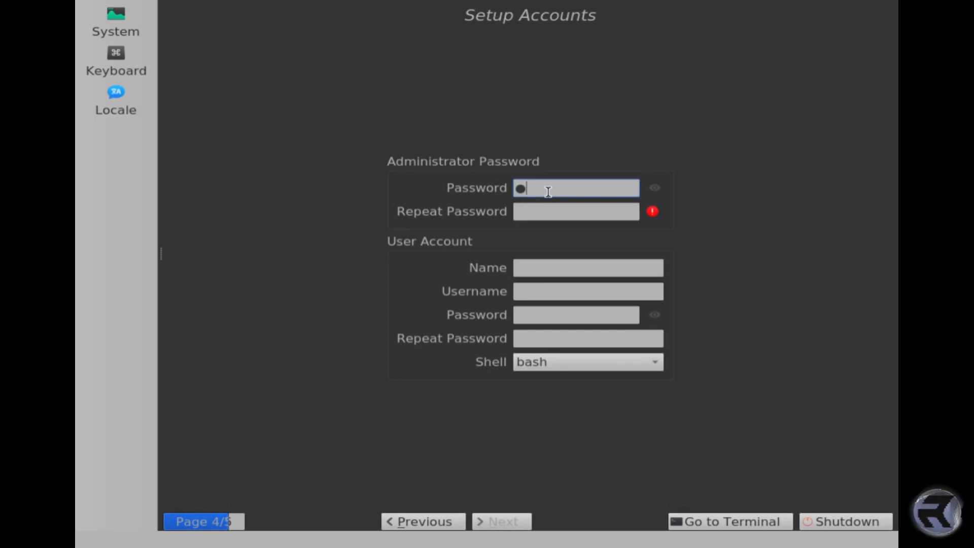
type("**")
key("Tab")
type("********")
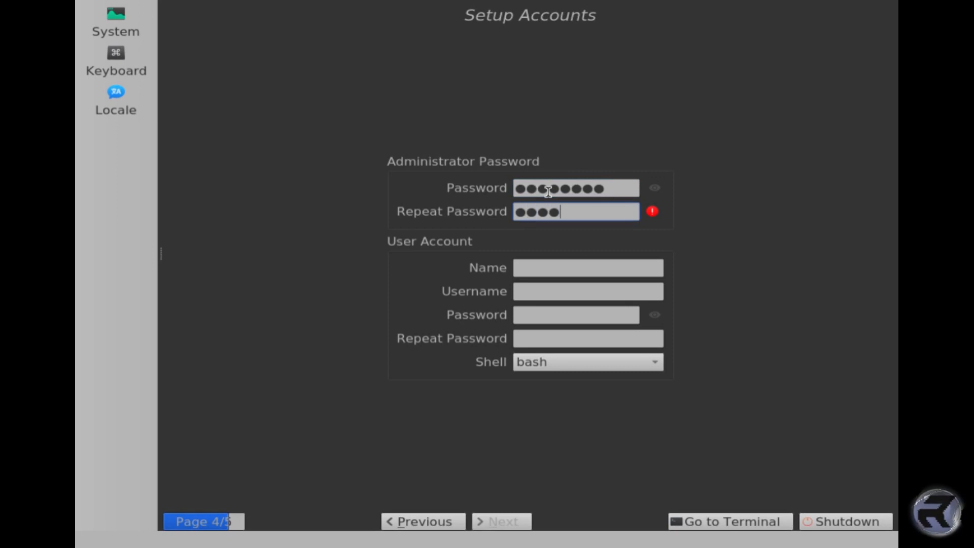
key("Tab")
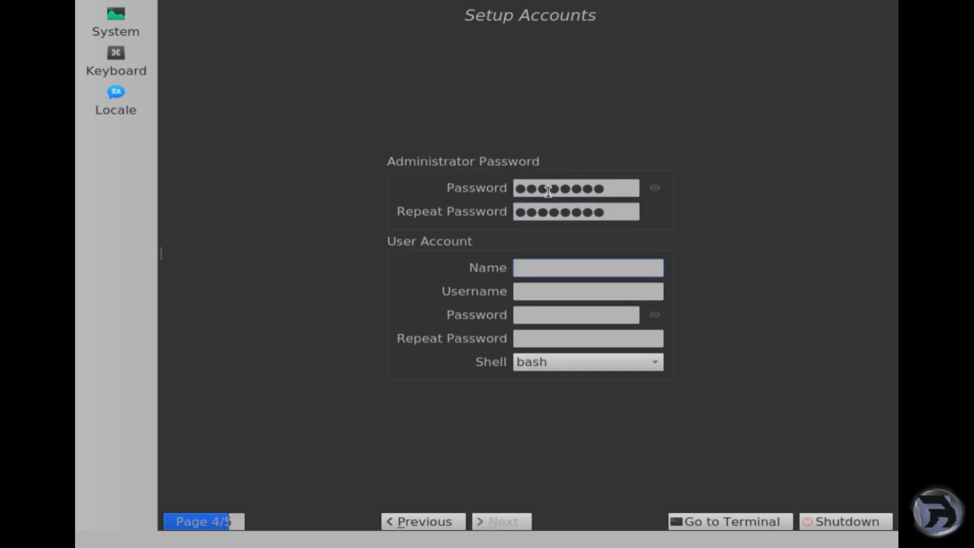
- Fill in the user account's name, accept the suggested username, and enter and repeat the account password, keeping bash as shell
type("Ro")
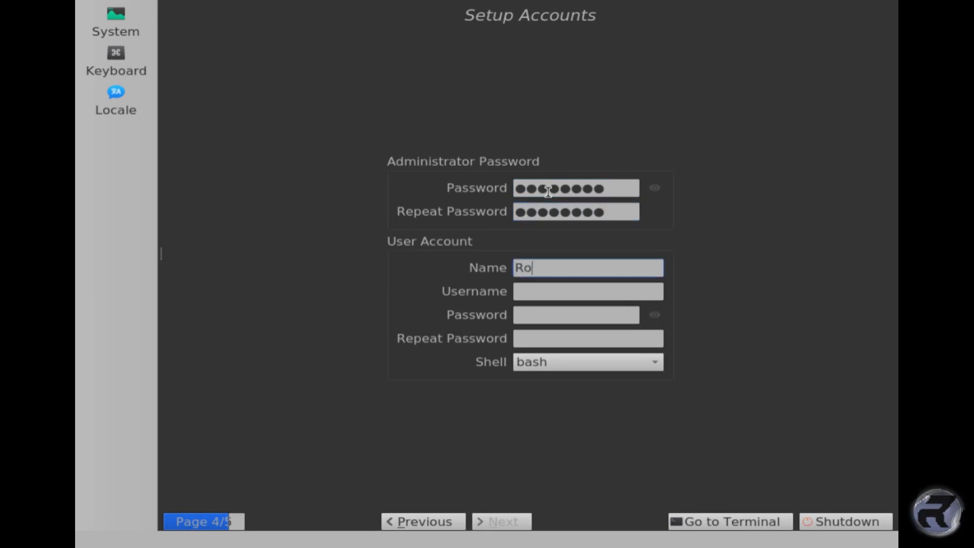
type("boNuggie")
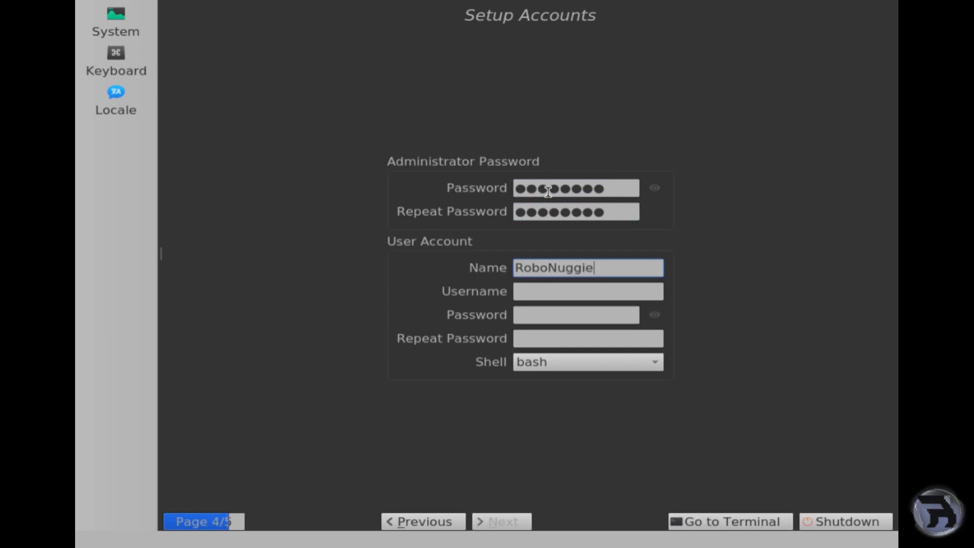
key("Tab")
key("Tab")
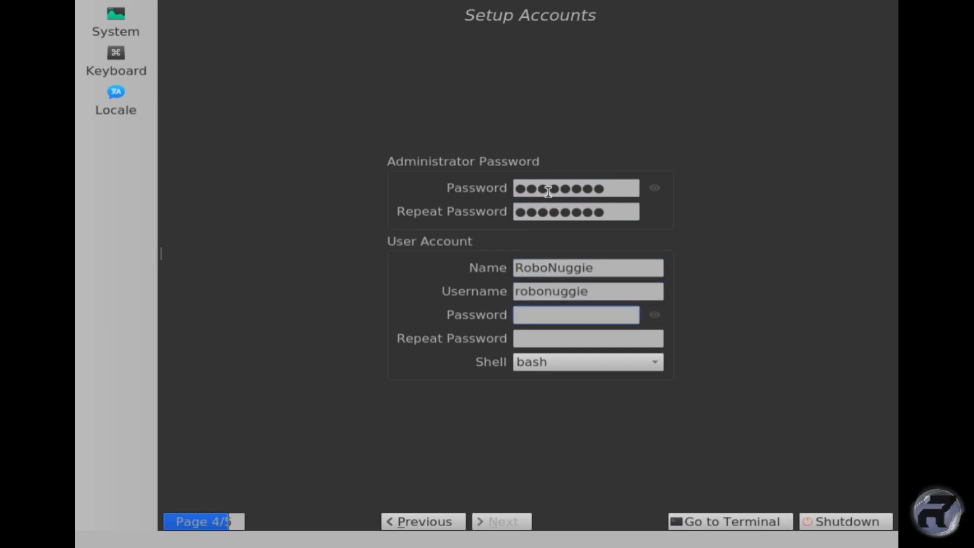
type("********")
key("Tab")
type("********")
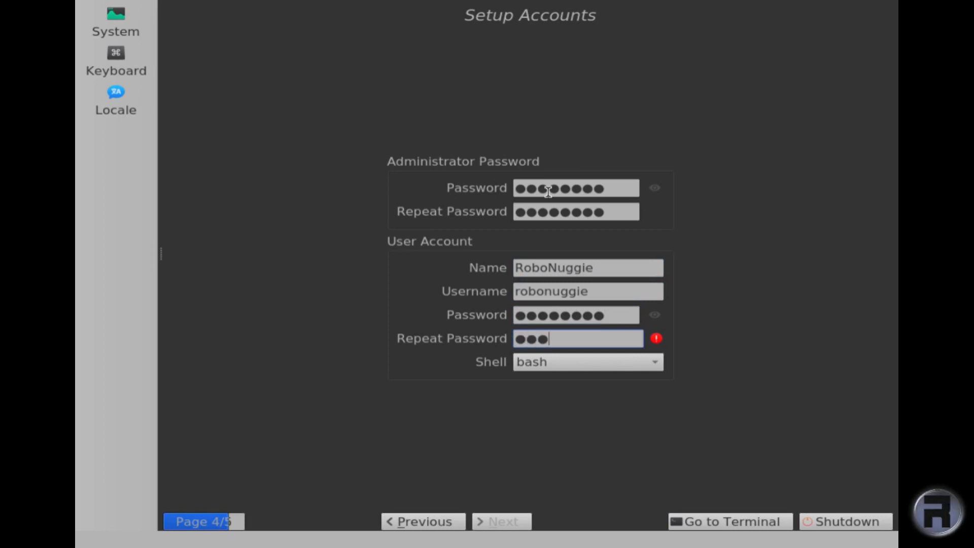
key("Tab")
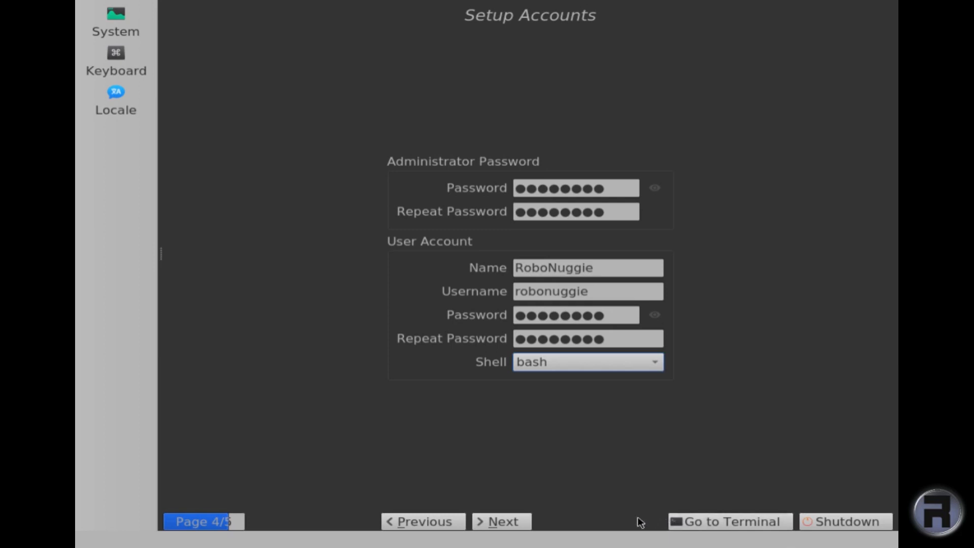
- Proceed to the installation summary and start the installation
left_click(513, 524)
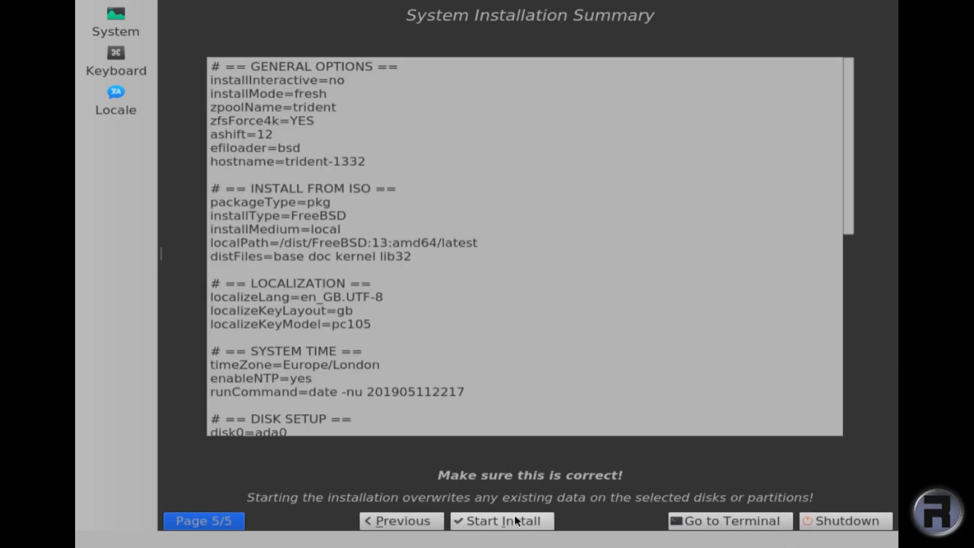
left_click(515, 522)
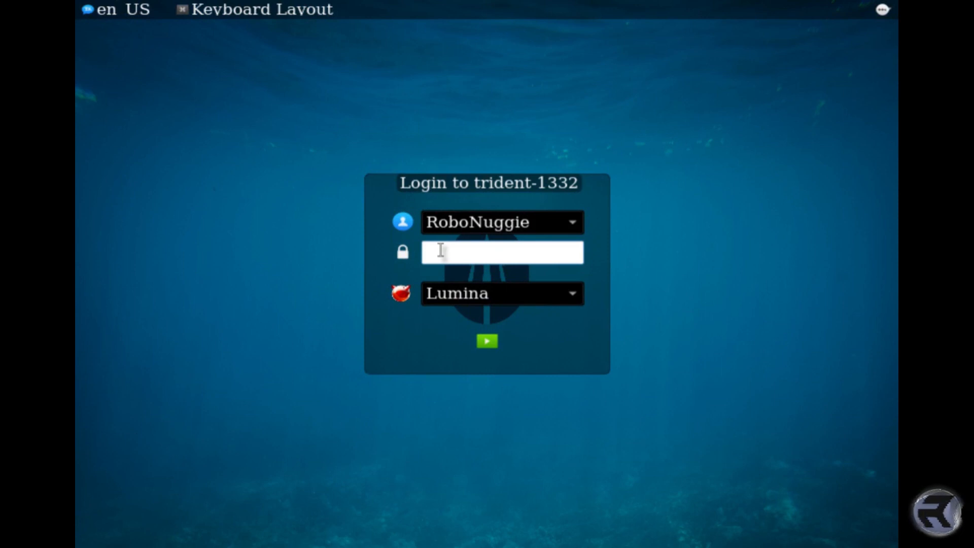
- Enter the user's login password for the Lumina session on the login screen
type("********")
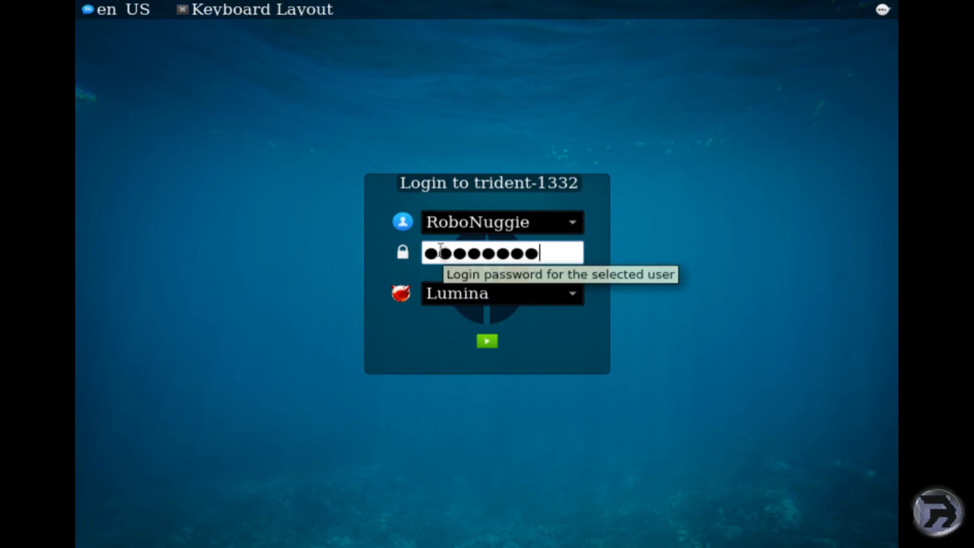